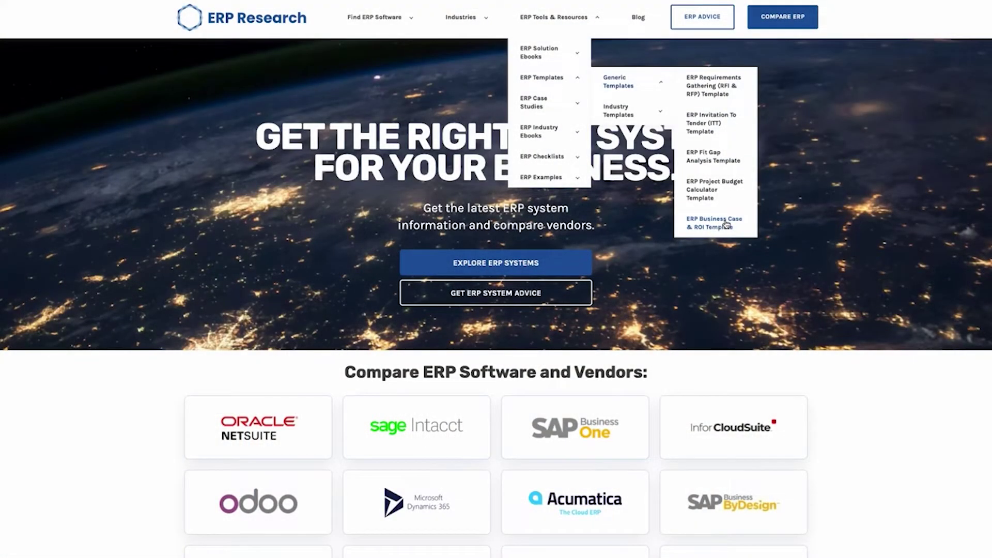
# Open the ERP Business Case & ROI Template page from Generic Templates.
pyautogui.click(726, 225)
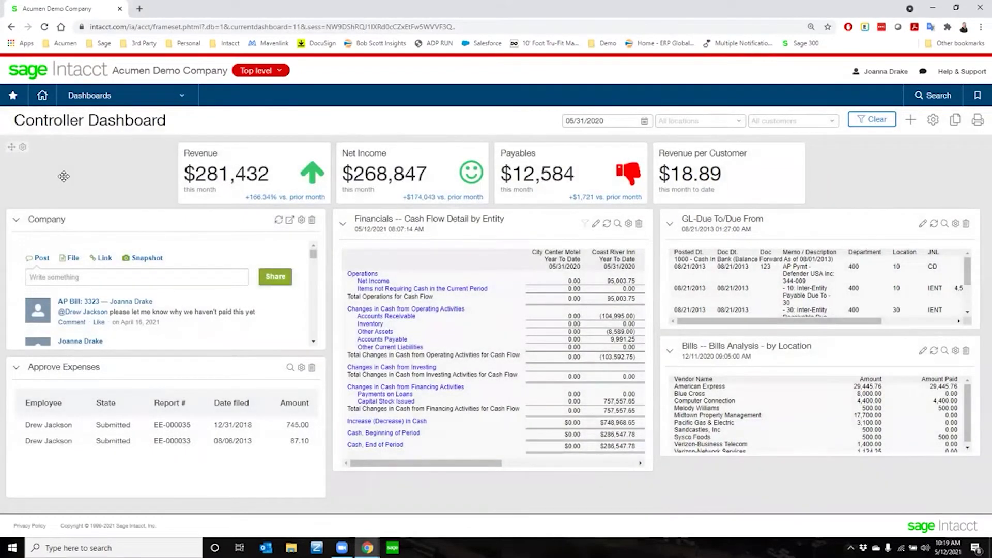
# Open the Top level entity dropdown on the Sage Intacct Controller Dashboard.
pyautogui.click(275, 70)
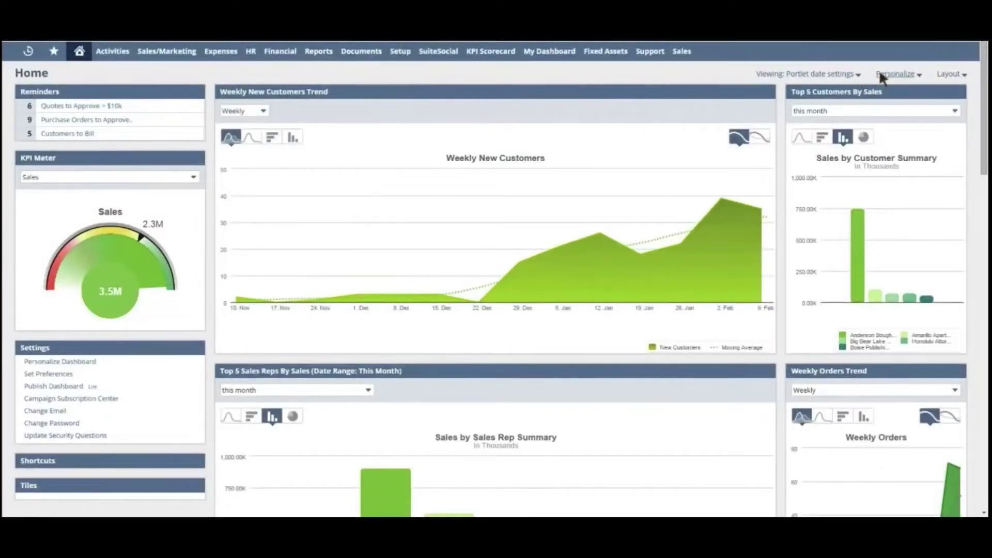
pyautogui.click(884, 74)
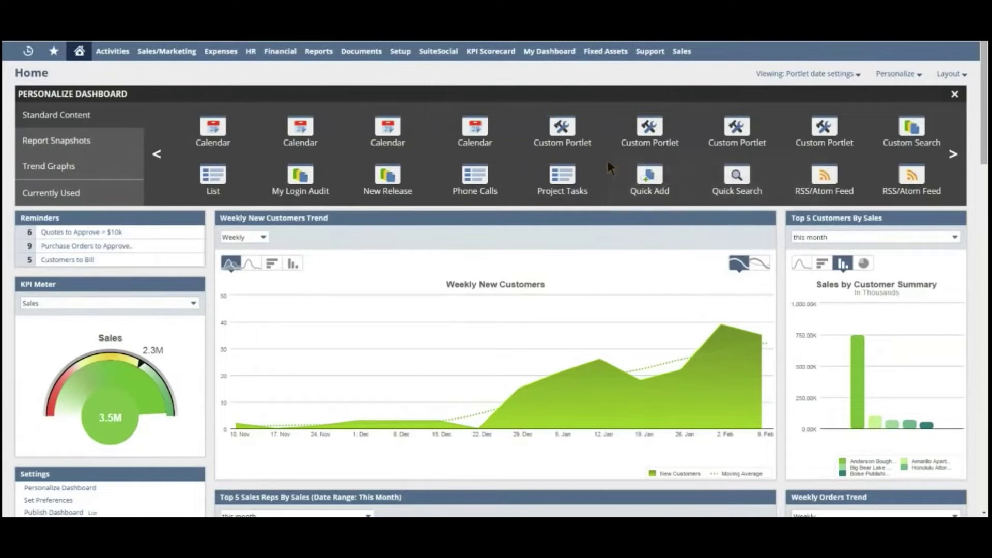
pyautogui.moveTo(650, 132)
pyautogui.click(955, 95)
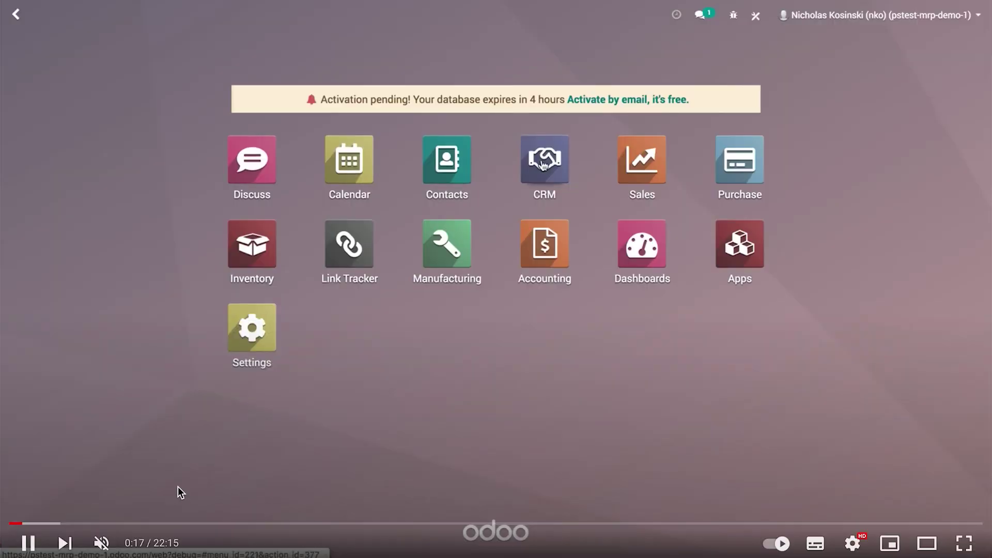
# Jump the video ahead to Odoo's Inventory Overview of receipts, transfers and deliveries.
pyautogui.click(82, 521)
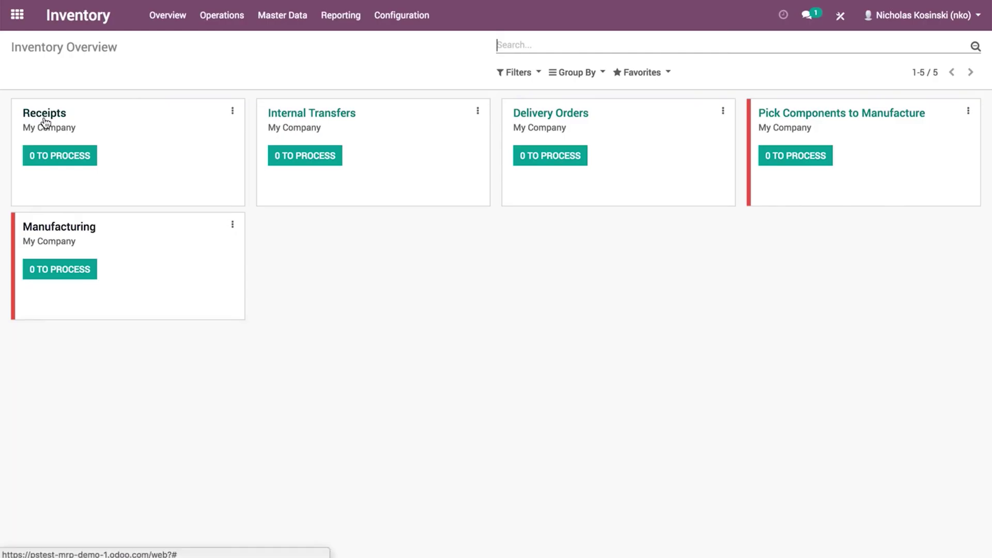